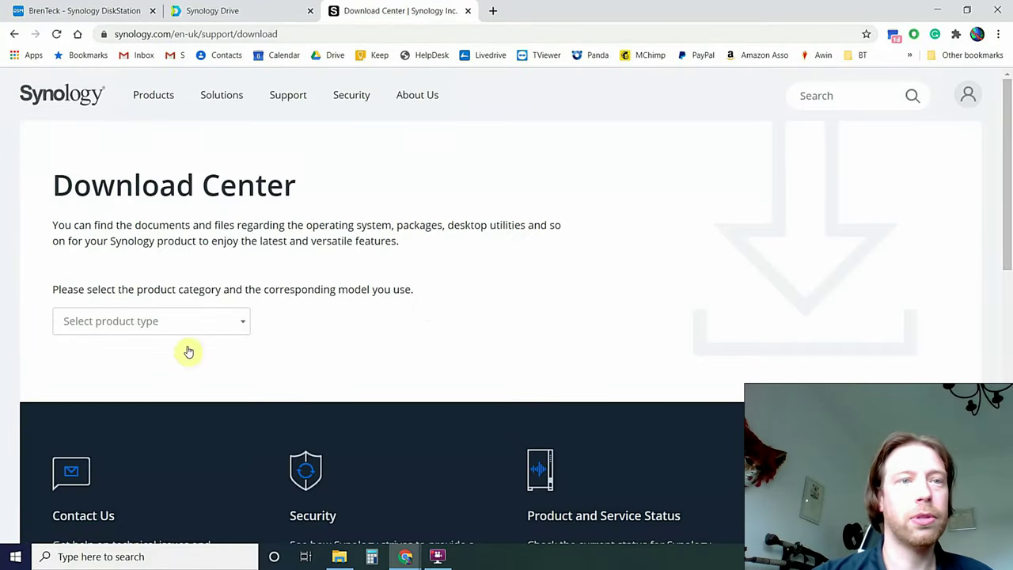
In Download Center, choose the NAS product type and select the DS918+ model.
left_click(197, 322)
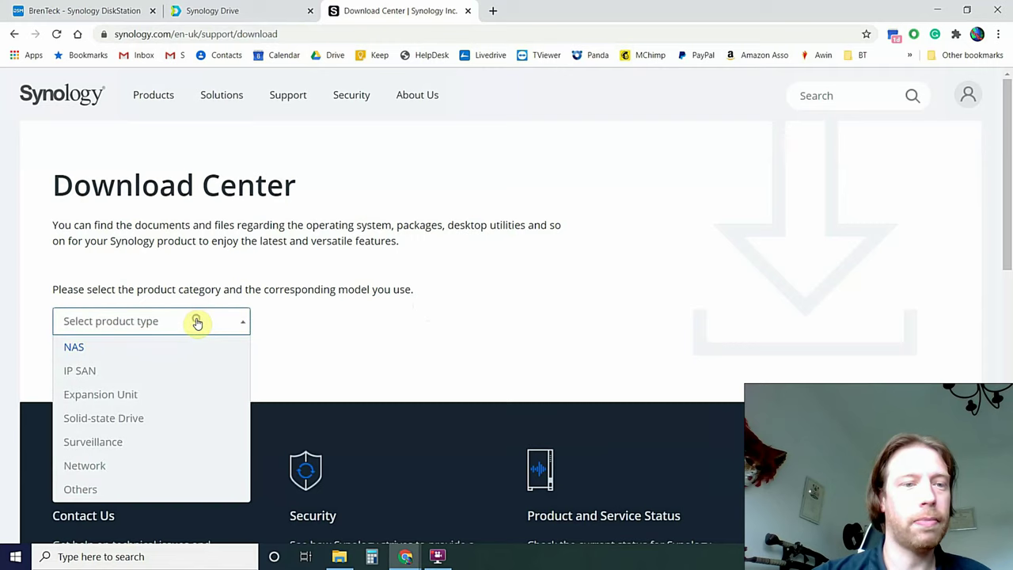
left_click(89, 349)
left_click(325, 330)
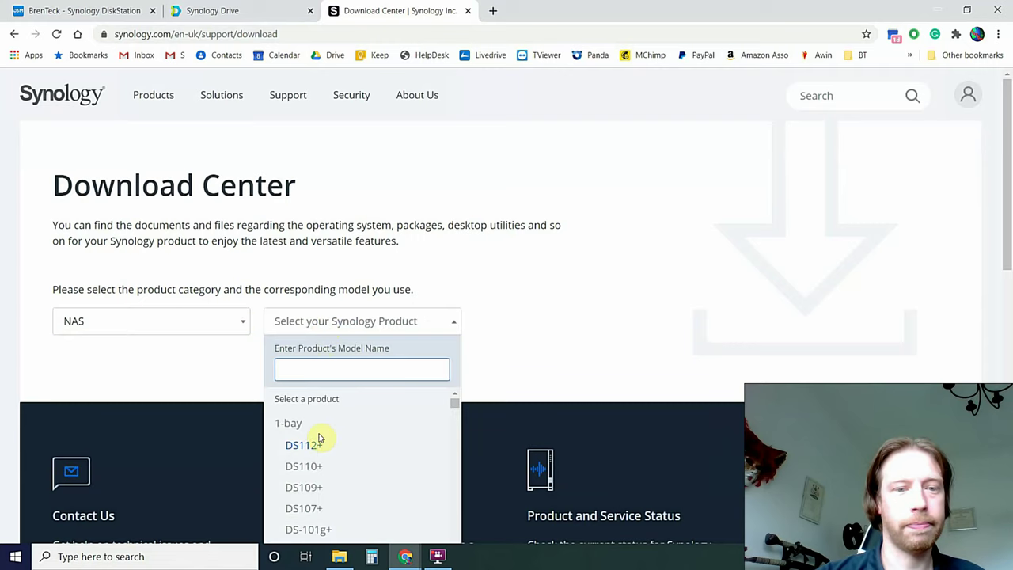
scroll(360, 472, "down", 2)
type("ds")
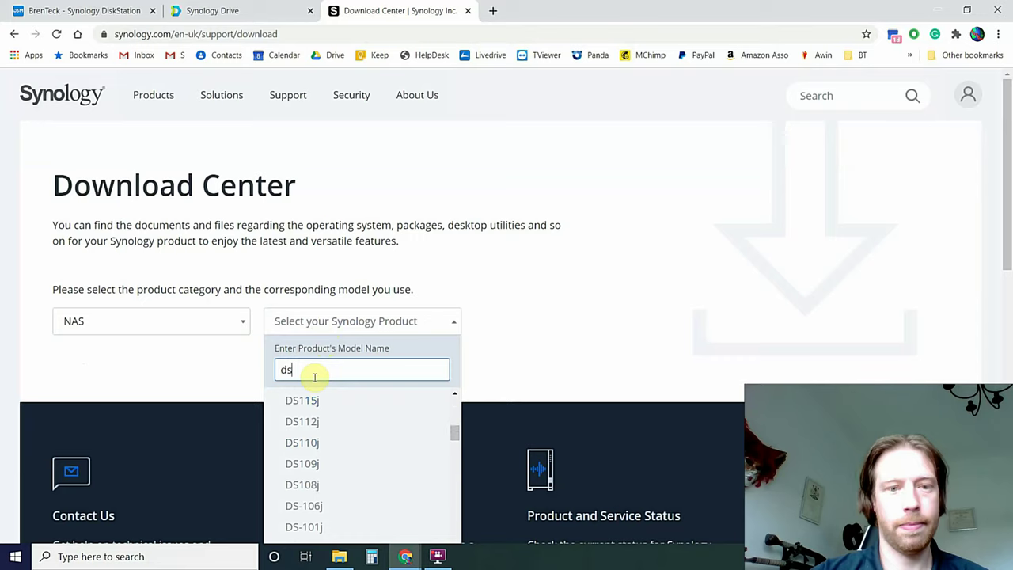
type("9")
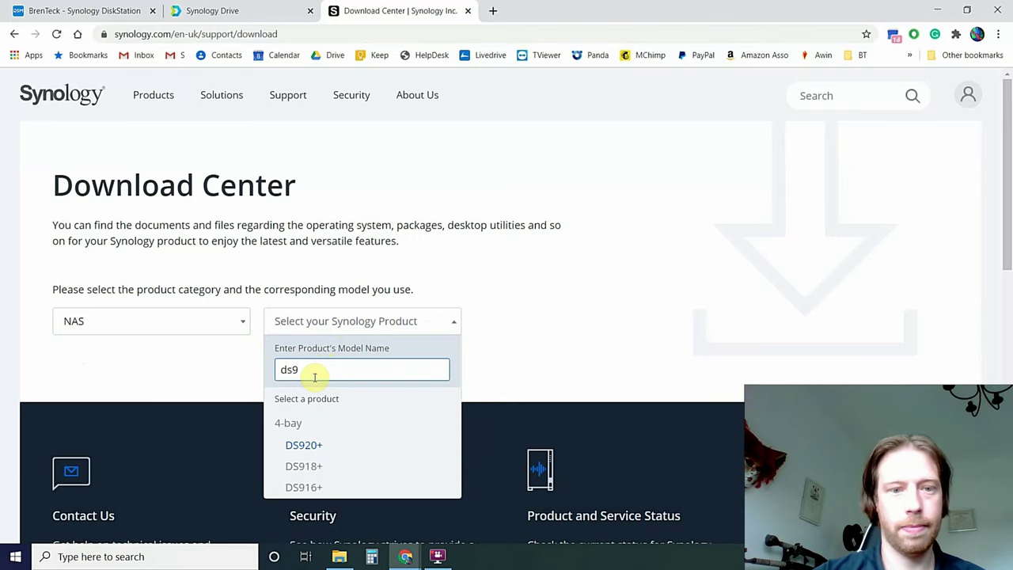
left_click(306, 467)
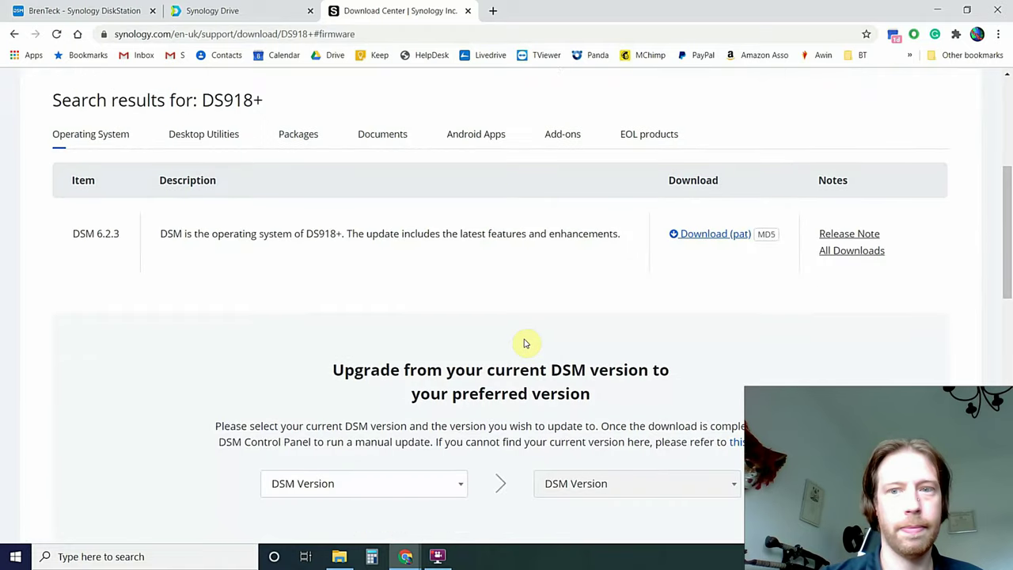
Download the Windows Synology Assistant installer from Desktop Utilities, run it and accept the language.
left_click(211, 138)
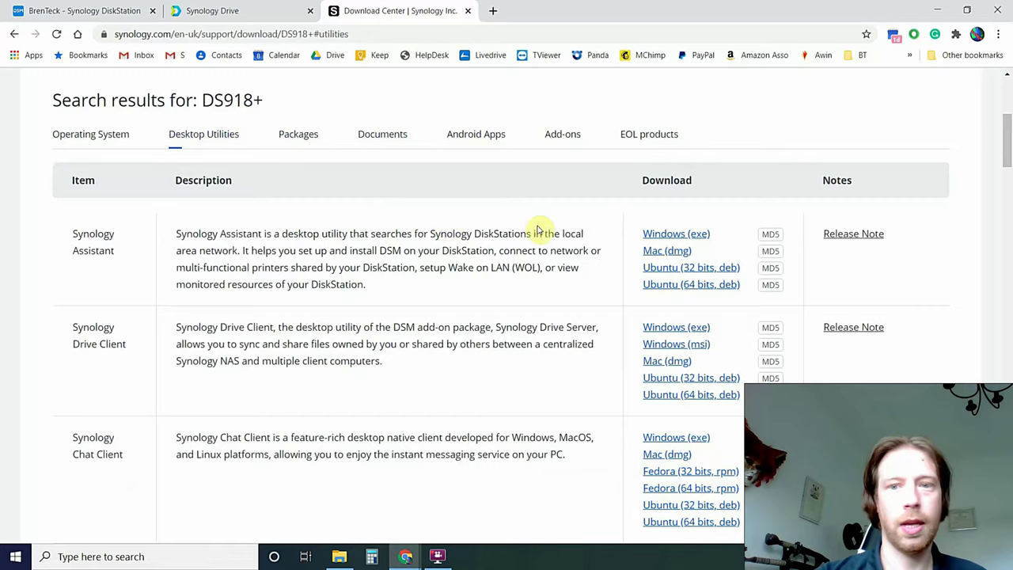
left_click(681, 235)
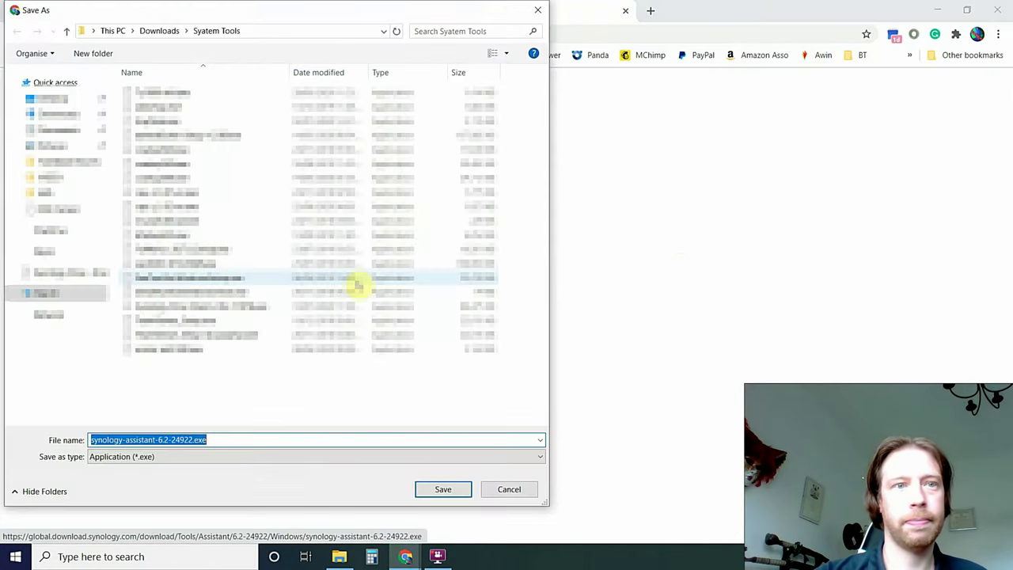
left_click(446, 489)
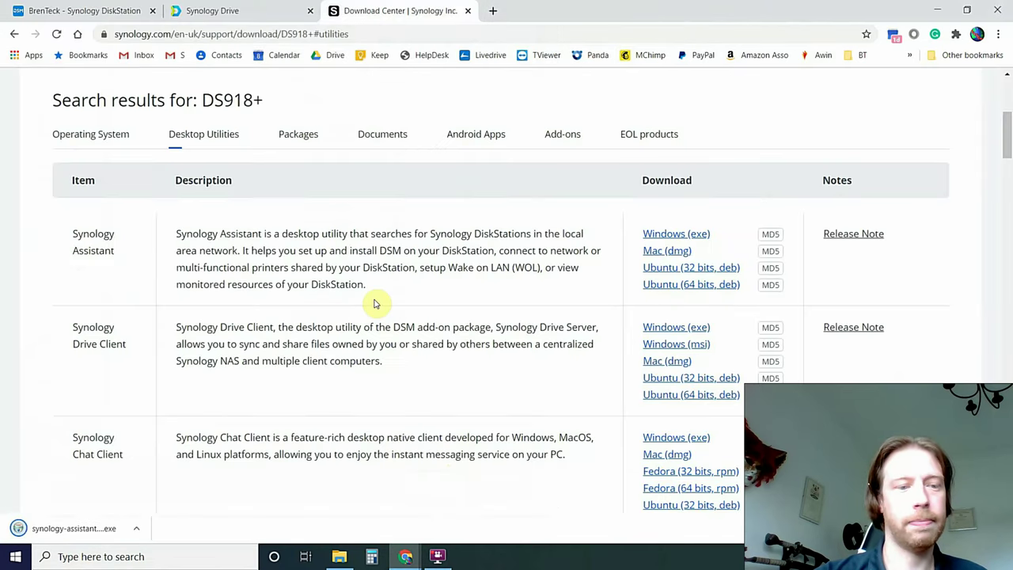
left_click(62, 532)
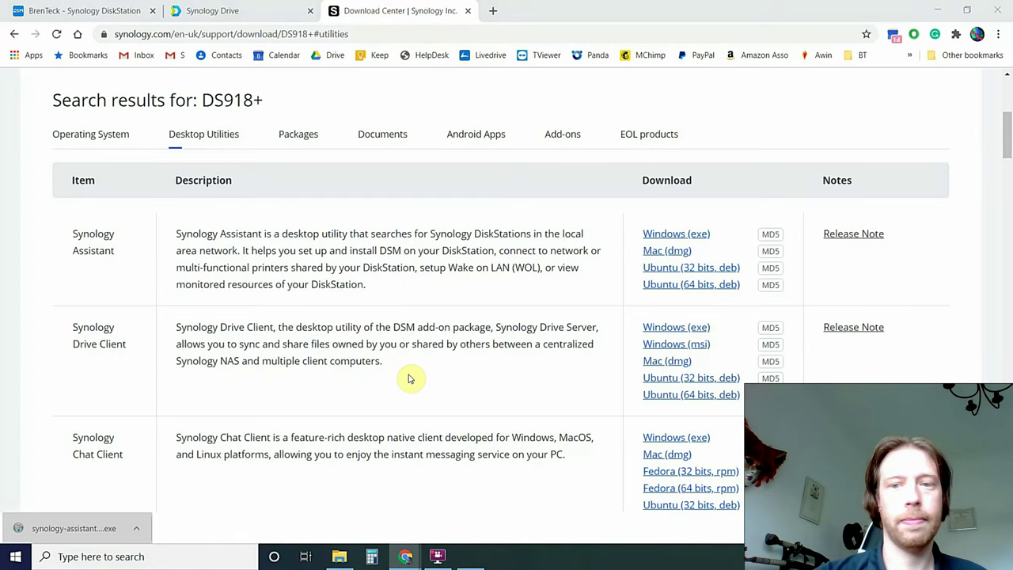
left_click(511, 308)
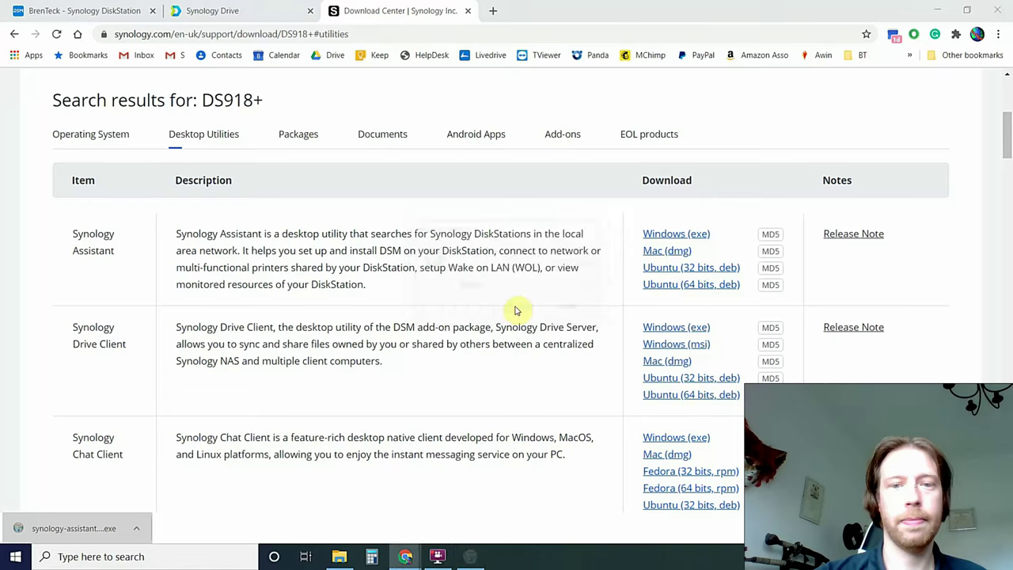
Agree to the license, install to the default Program Files folder, allow the Synology driver, and launch the Assistant.
left_click(578, 383)
left_click(578, 384)
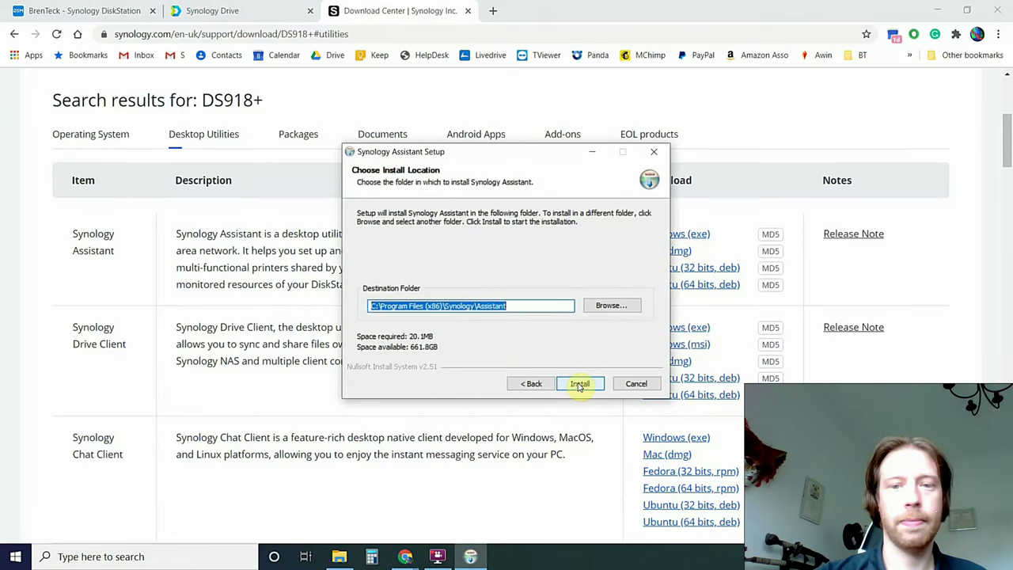
left_click(580, 384)
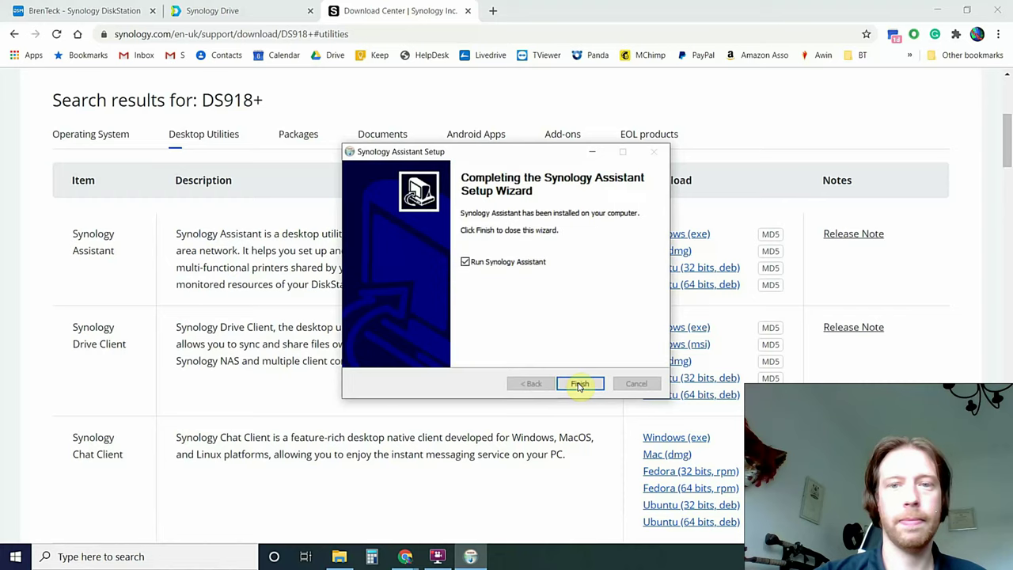
left_click(579, 384)
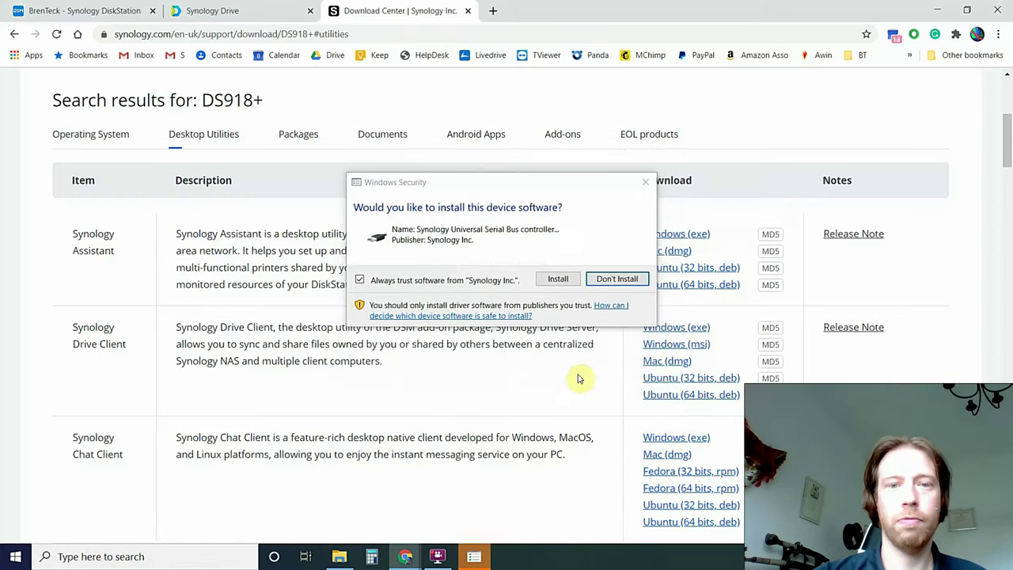
left_click(558, 280)
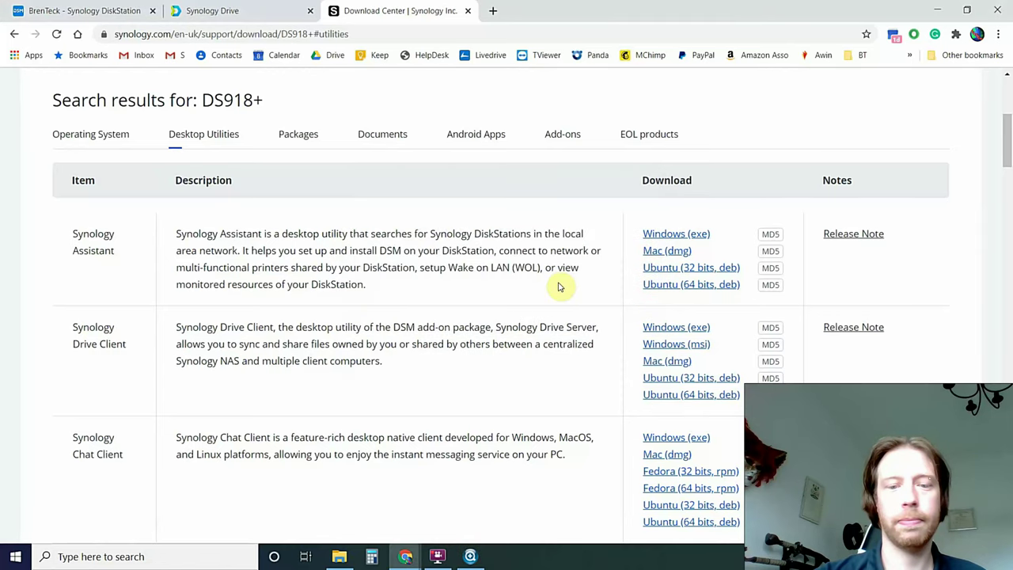
mouse_move(470, 559)
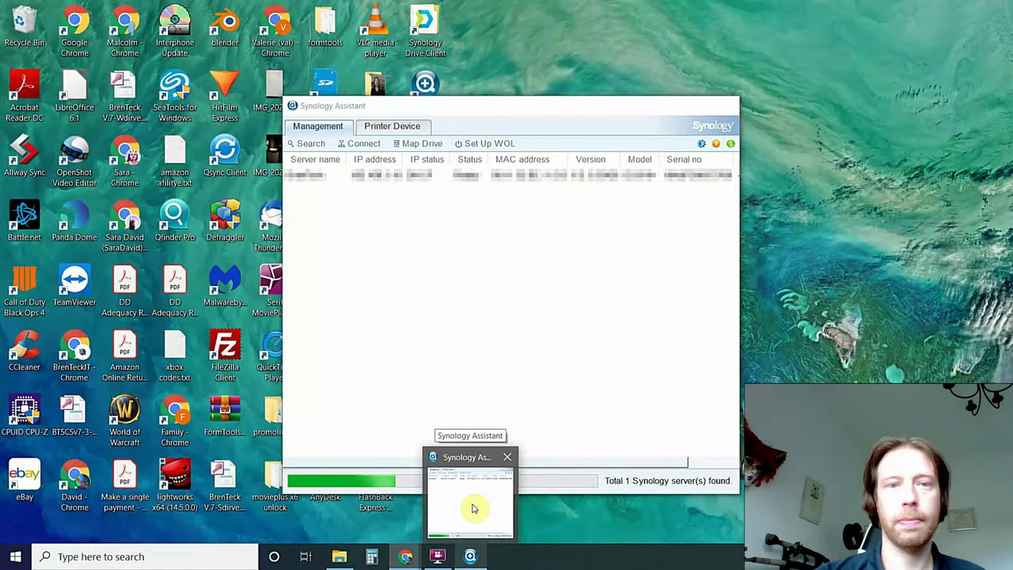
Bring Synology Assistant forward and select the one Synology server found on the network.
left_click(472, 508)
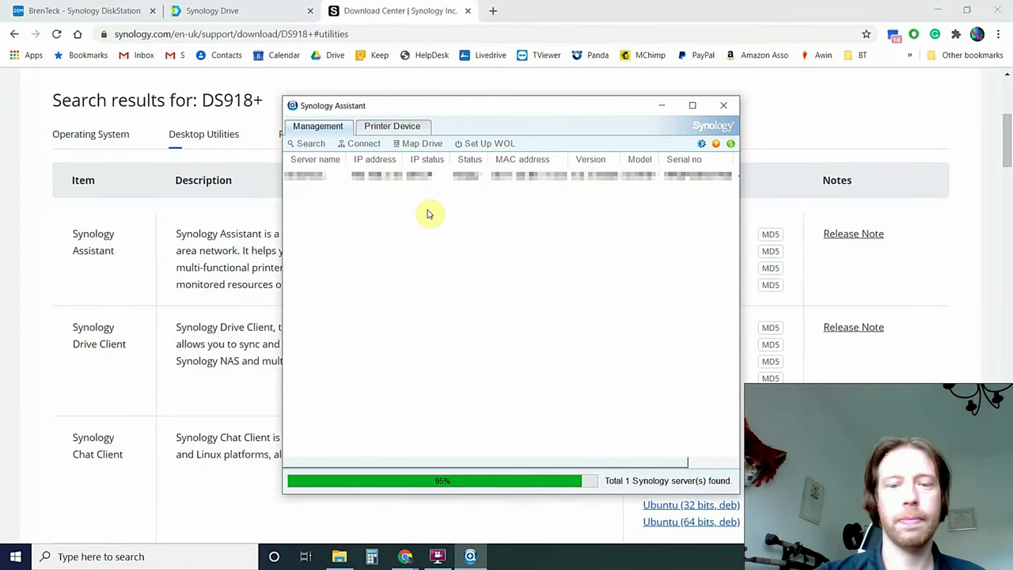
left_click(302, 181)
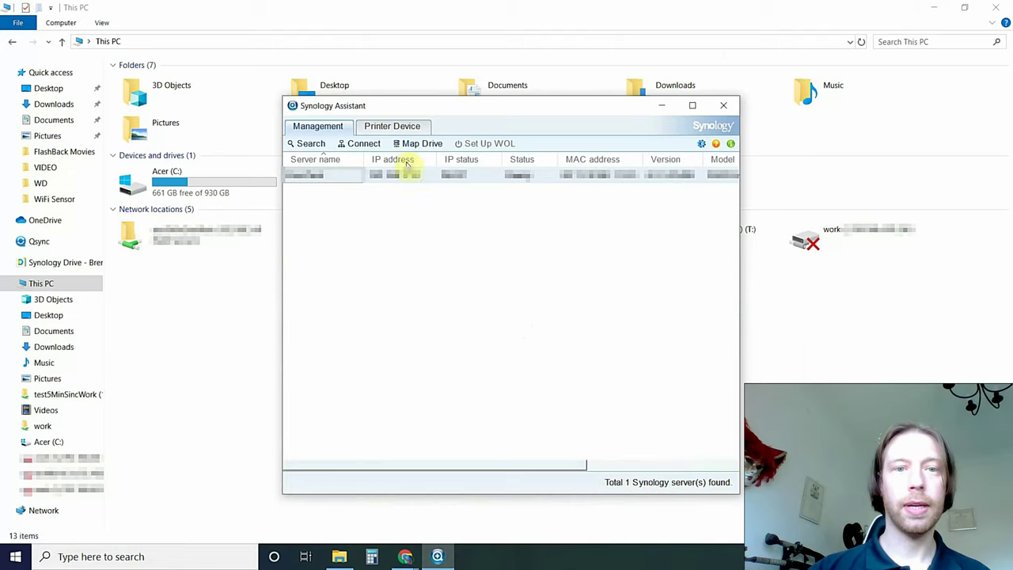
Start Map Drive, log in with the NAS user name and password, and pick the testWork share.
left_click(411, 143)
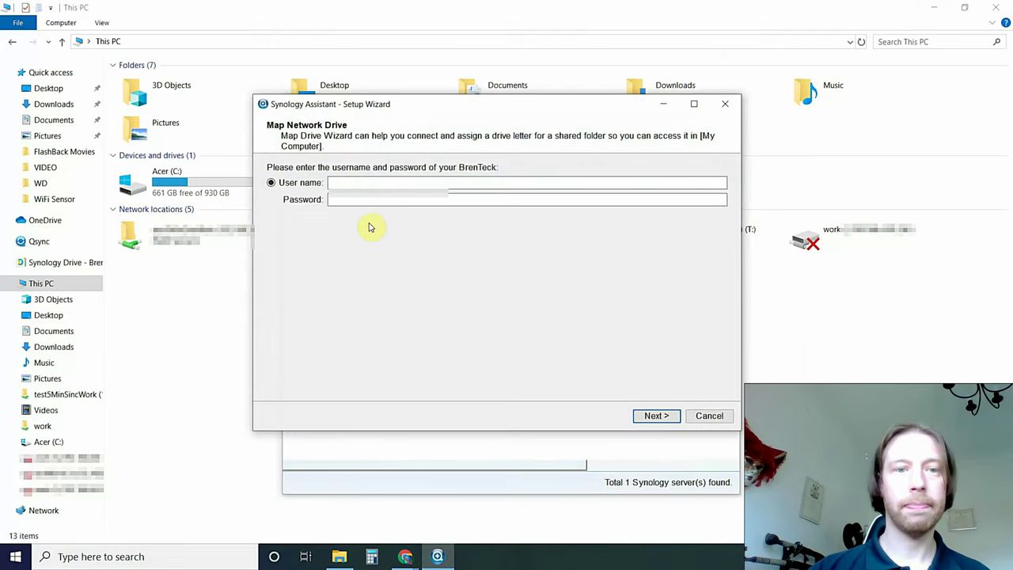
left_click(355, 184)
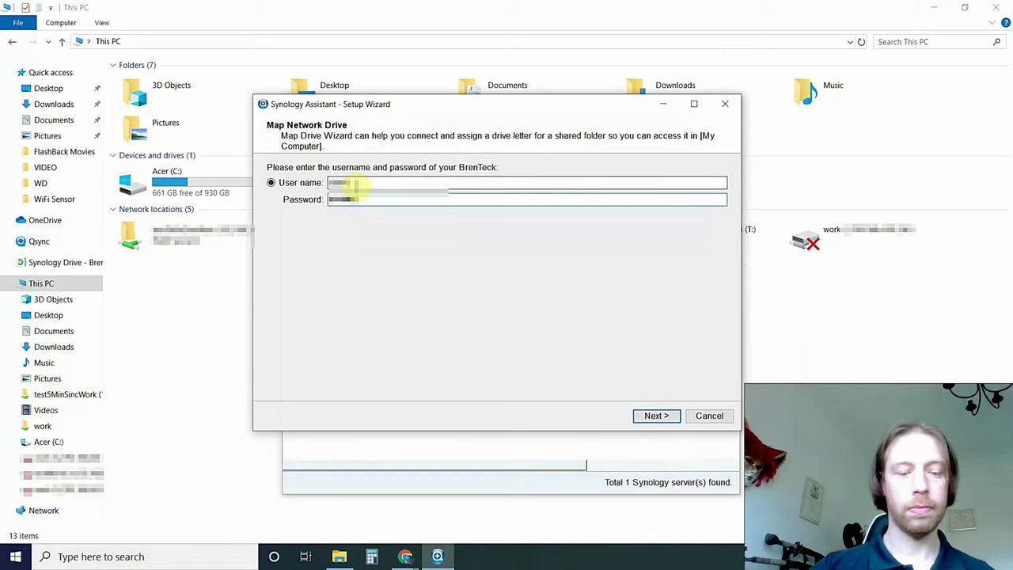
key("Return")
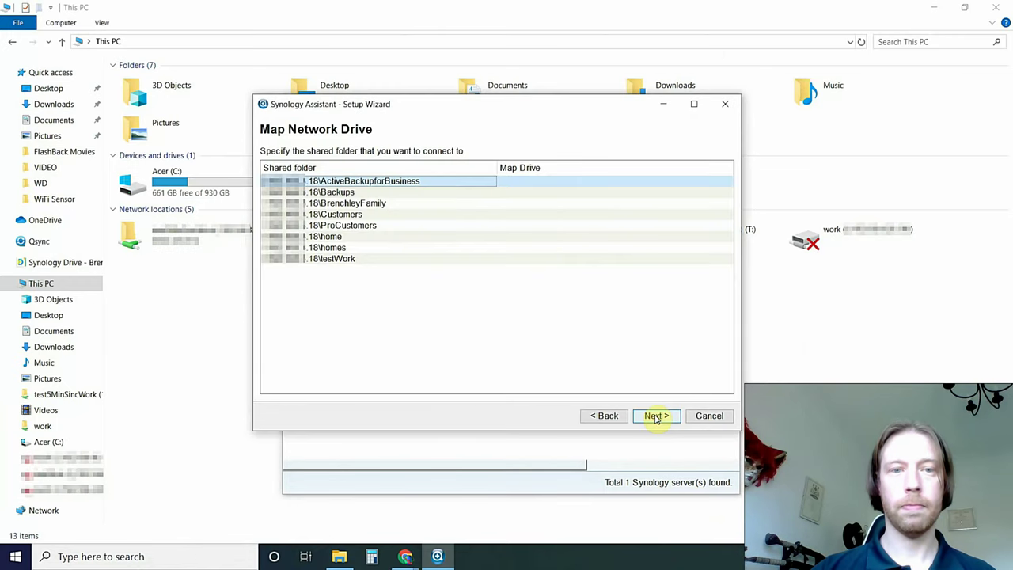
left_click(516, 260)
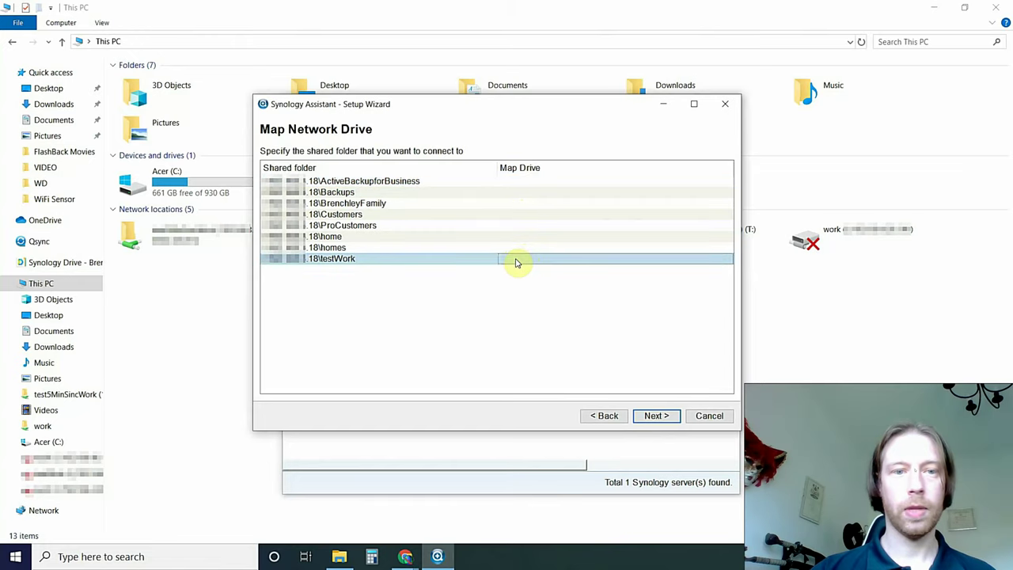
Map the share to drive Q: with Reconnect at logon ticked, then continue.
left_click(656, 421)
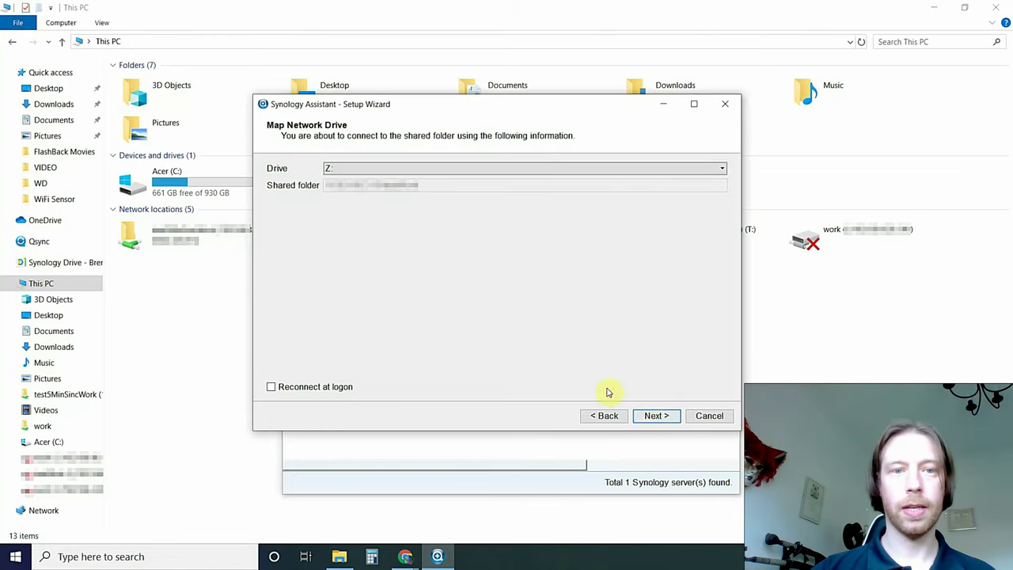
left_click(271, 387)
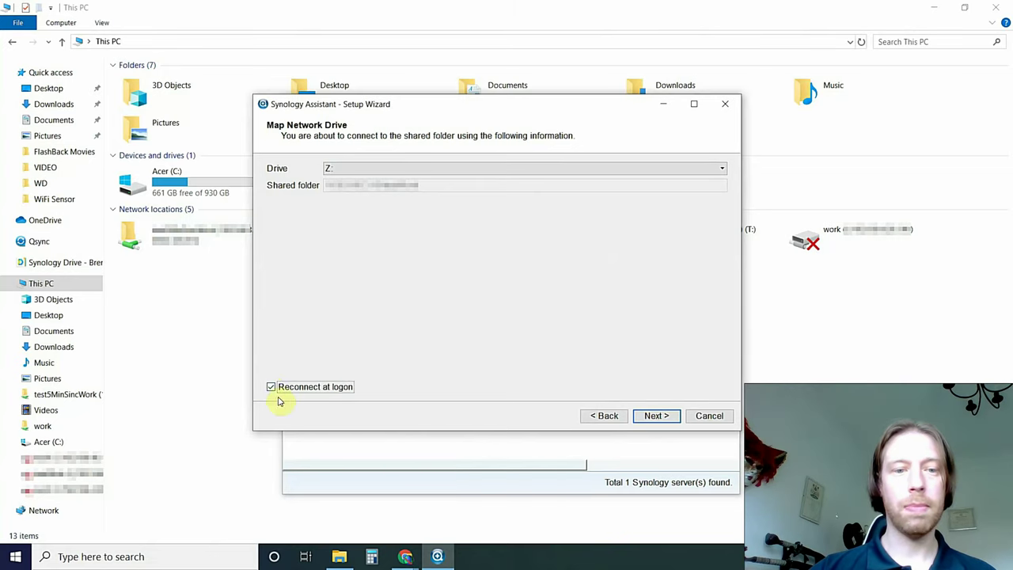
left_click(691, 168)
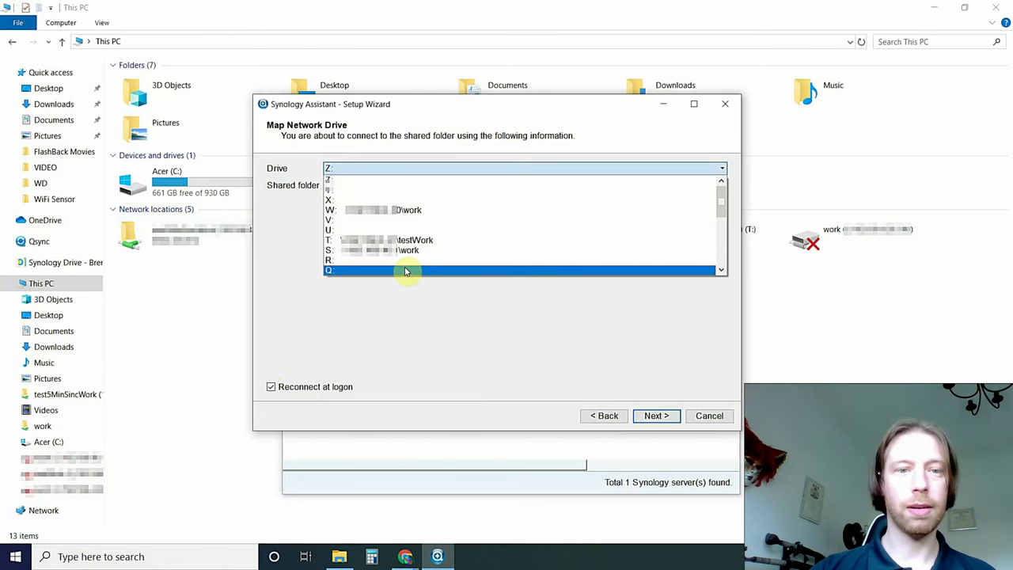
left_click(405, 271)
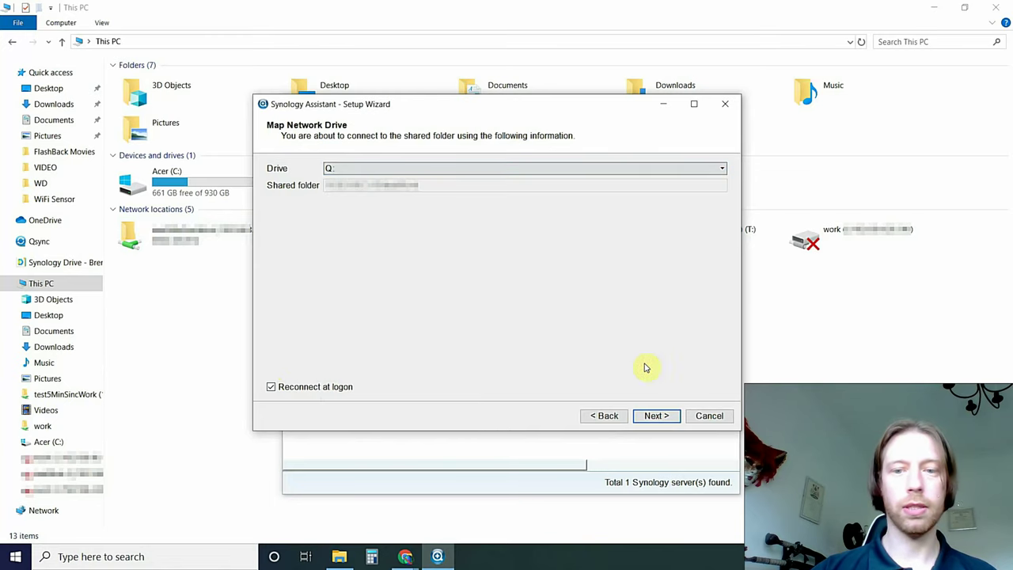
left_click(658, 419)
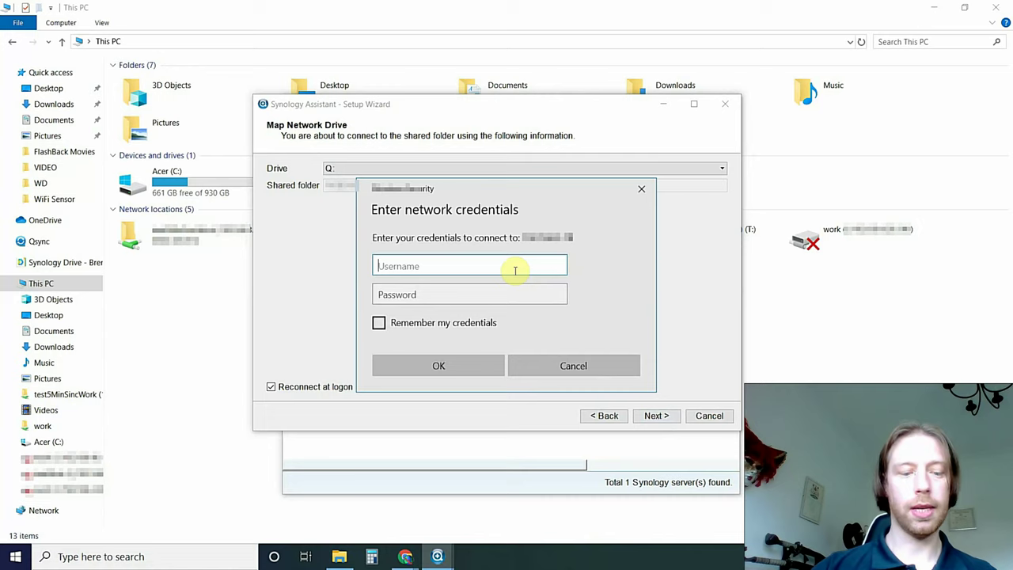
Enter the NAS user name and password in the network credentials prompt and confirm.
type("admin")
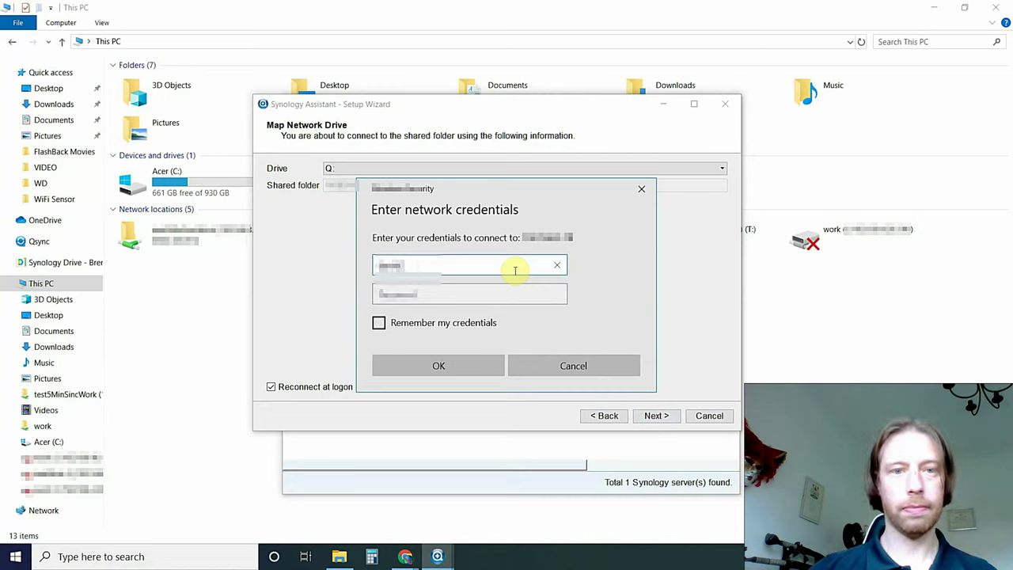
key("Tab")
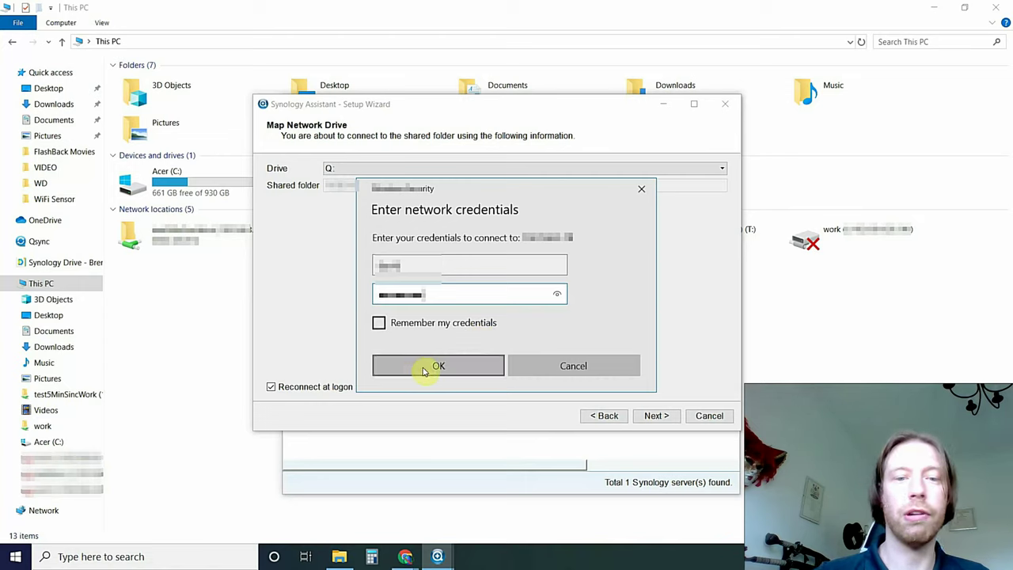
left_click(422, 370)
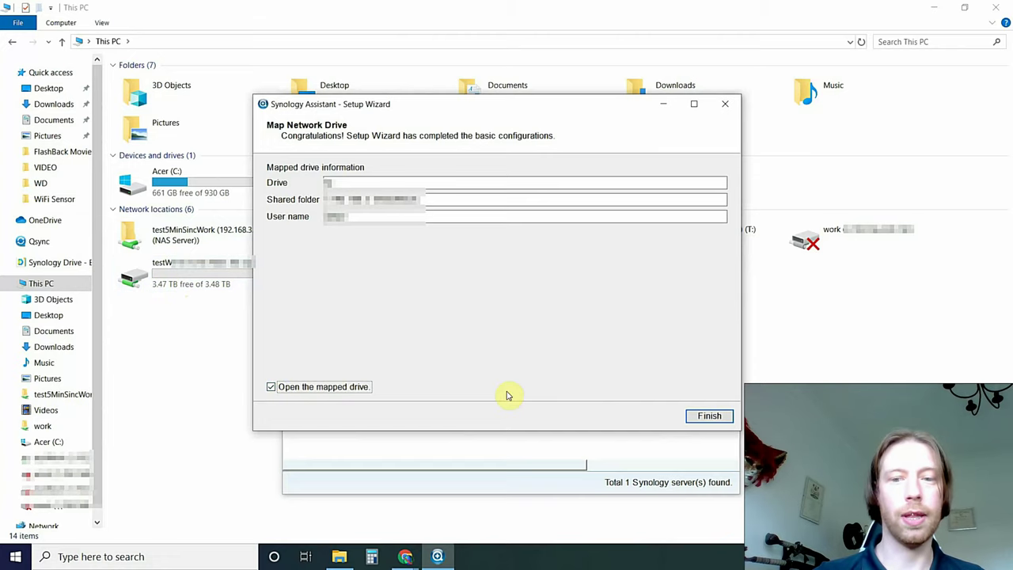
Finish the wizard with 'Open the mapped drive' left checked to open testWork (Q:).
left_click(710, 416)
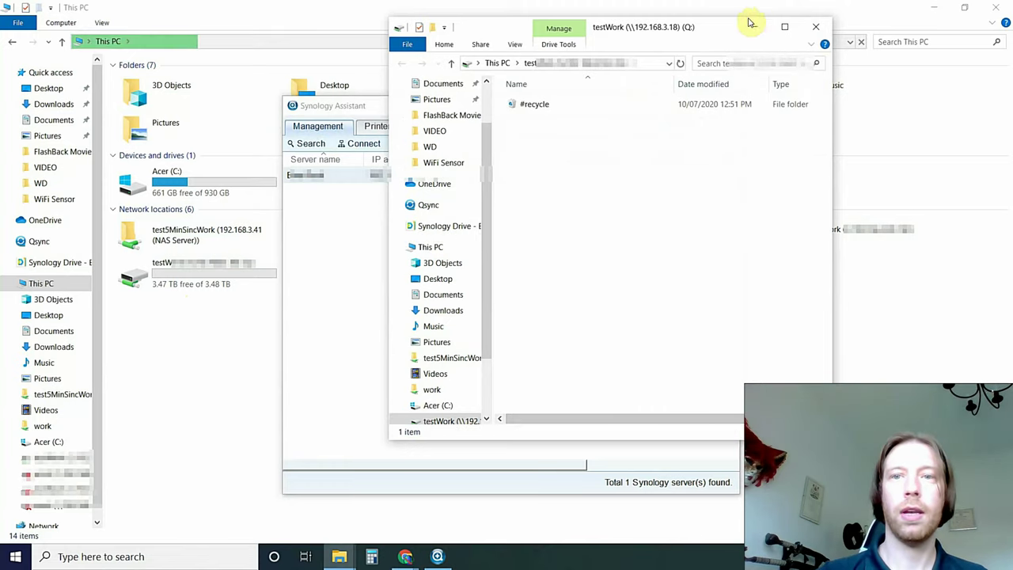
Move the testWork window aside and open testWork (Q:) from This PC's Network locations.
left_click_drag(724, 28, 567, 85)
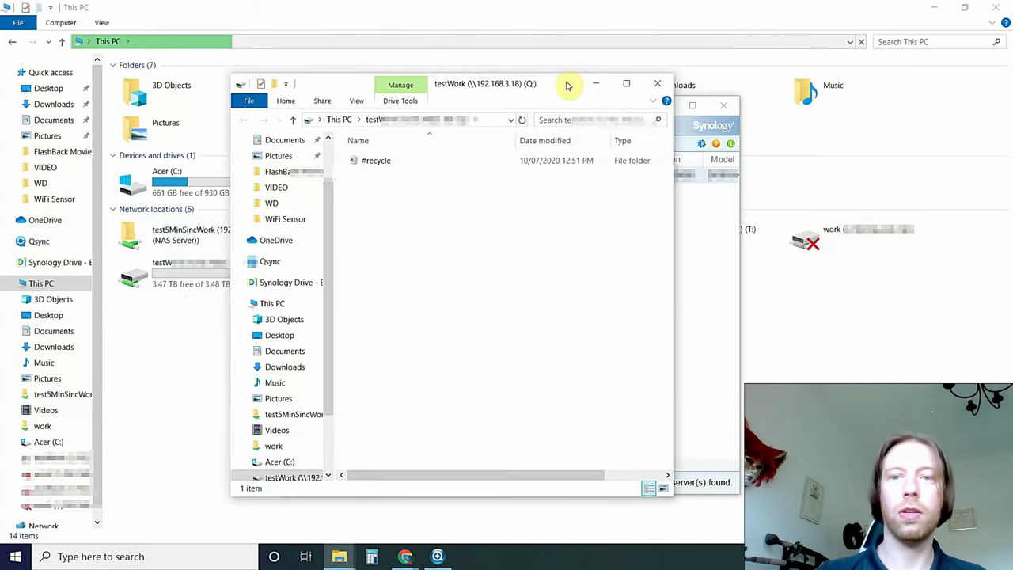
left_click(672, 12)
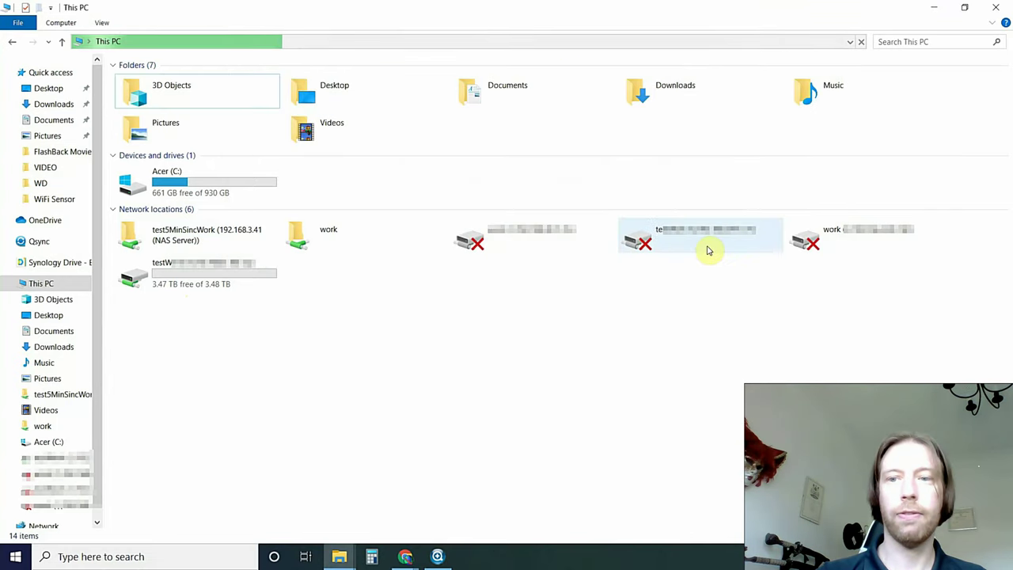
double_click(177, 276)
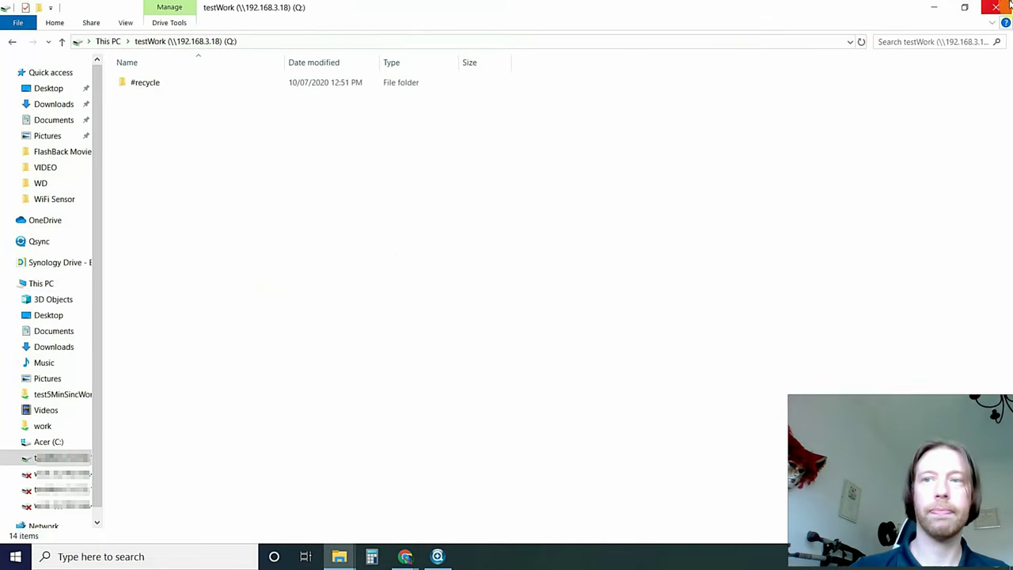